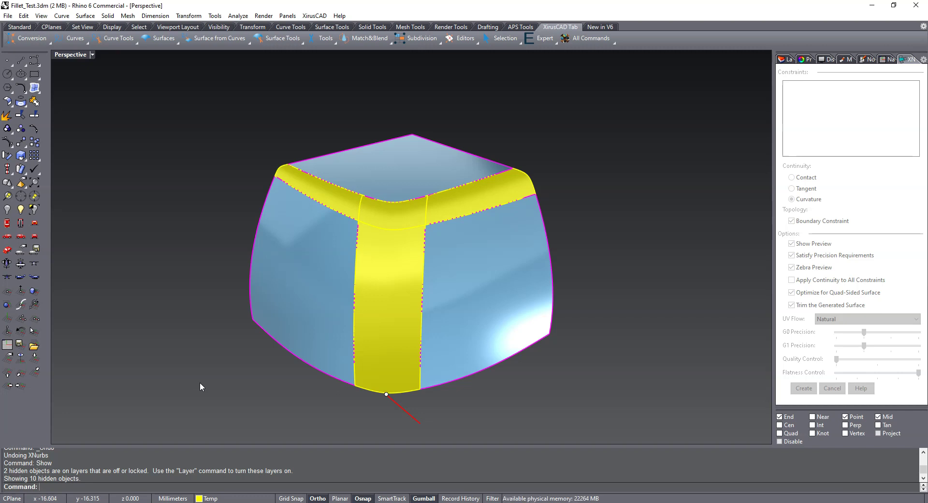
Step: Select the vertical yellow fillet strip on the cube's front corner edge
{"action": "left_click", "coordinate": [359, 300]}
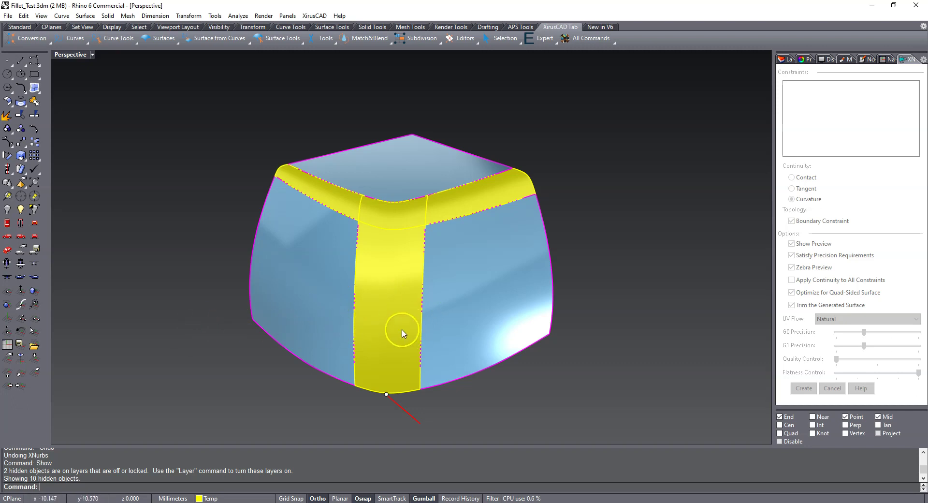
Step: Hide the vertical blend strip and the corner patch
{"action": "left_click", "coordinate": [389, 267]}
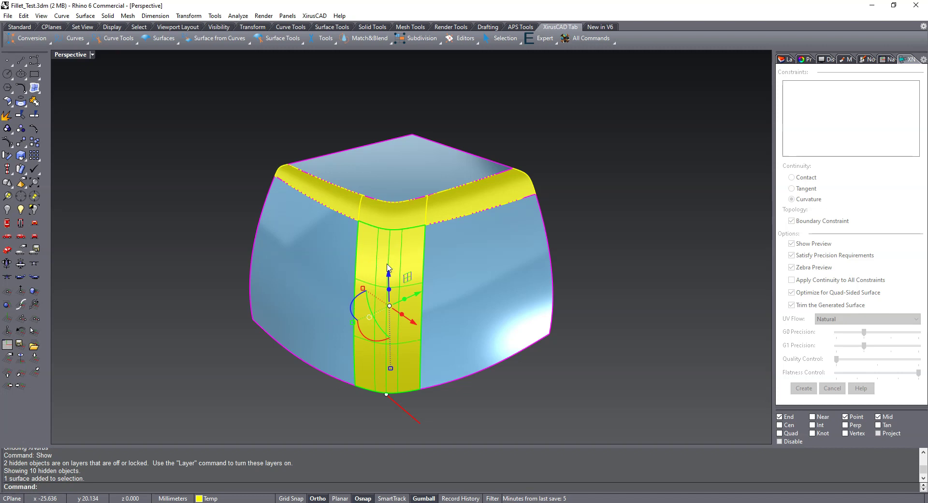
{"action": "key", "text": "Return"}
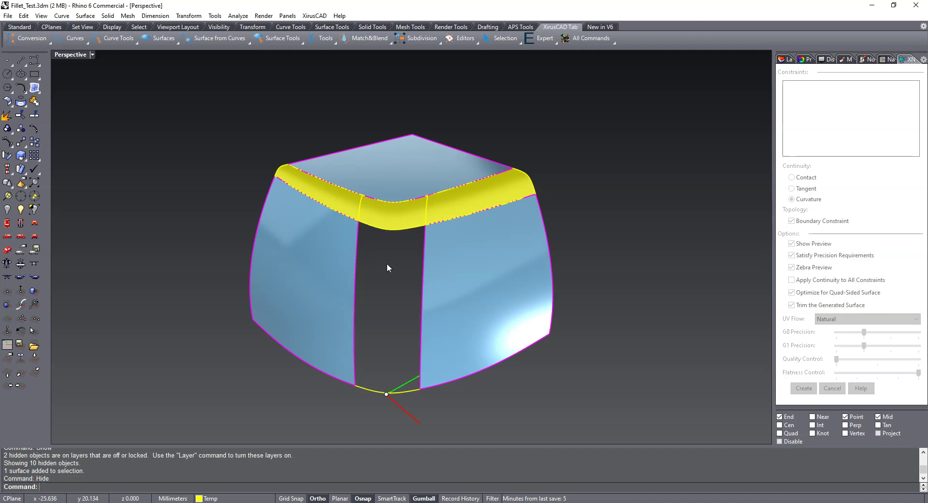
{"action": "left_click", "coordinate": [393, 216]}
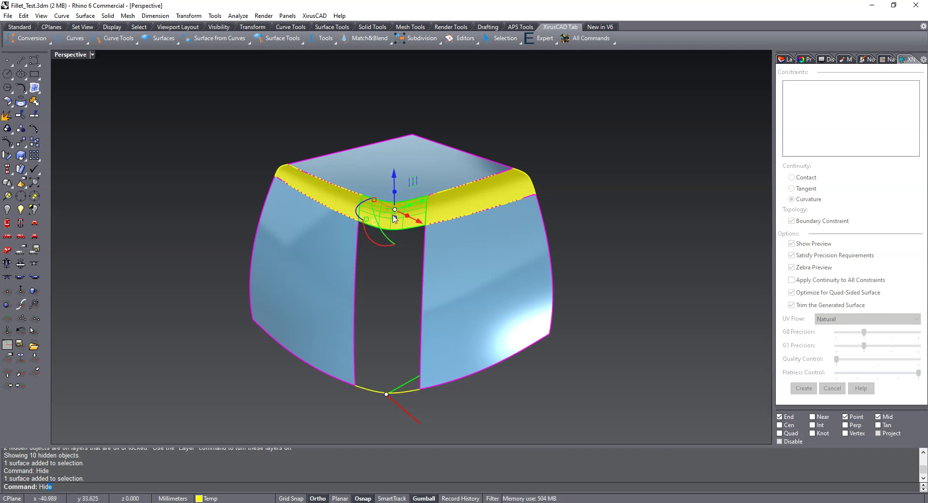
{"action": "type", "text": "Hi"}
{"action": "key", "text": "Return"}
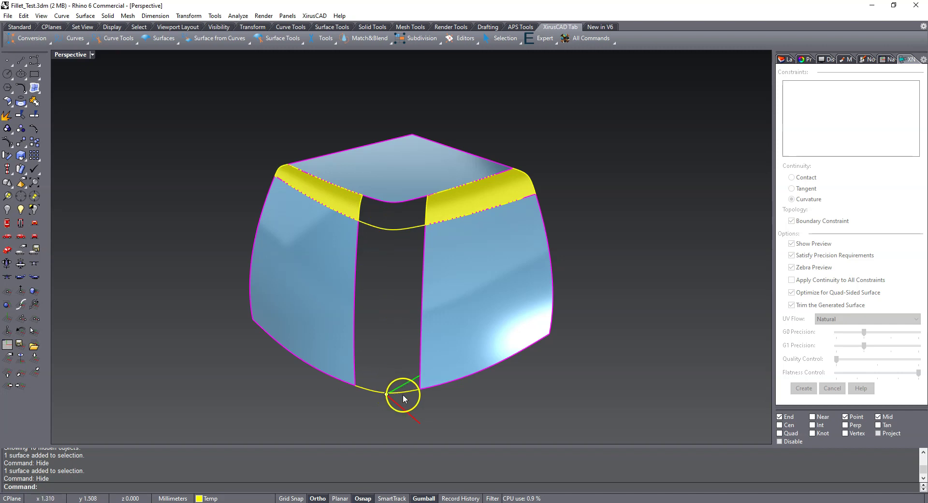
Step: Tilt the view toward the top face and select the left side face
{"action": "right_click_drag", "start_coordinate": [395, 323], "coordinate": [395, 343]}
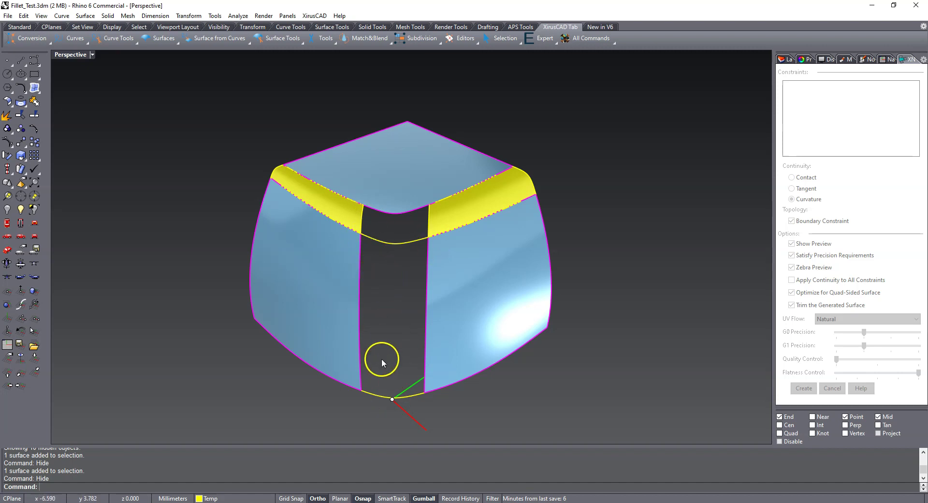
{"action": "left_click", "coordinate": [340, 218]}
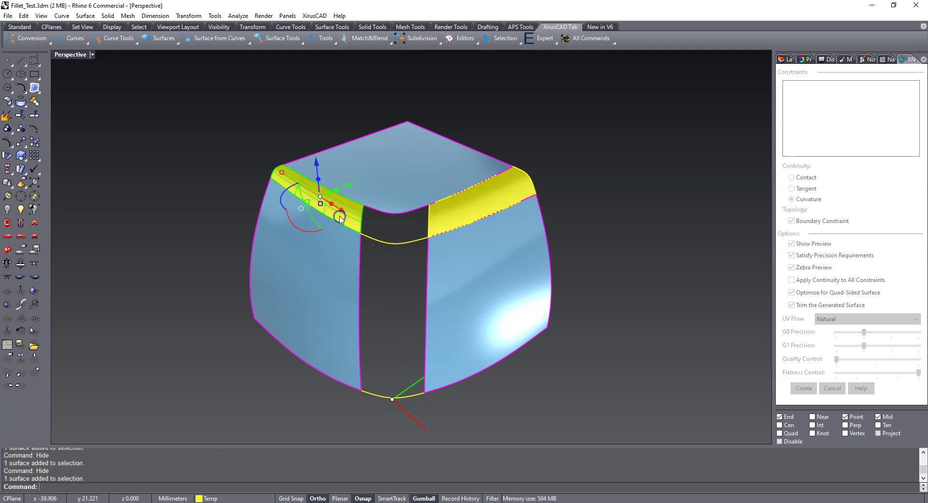
{"action": "left_click", "coordinate": [327, 292]}
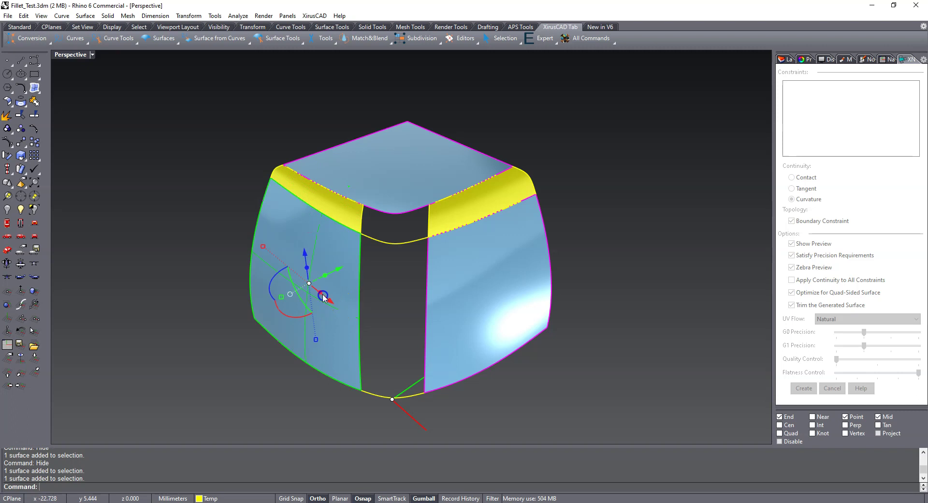
Step: Add the top and right faces, isolate the three faces, and start XNurbs
{"action": "left_click", "coordinate": [392, 195], "text": "shift"}
{"action": "left_click", "coordinate": [462, 300], "text": "shift"}
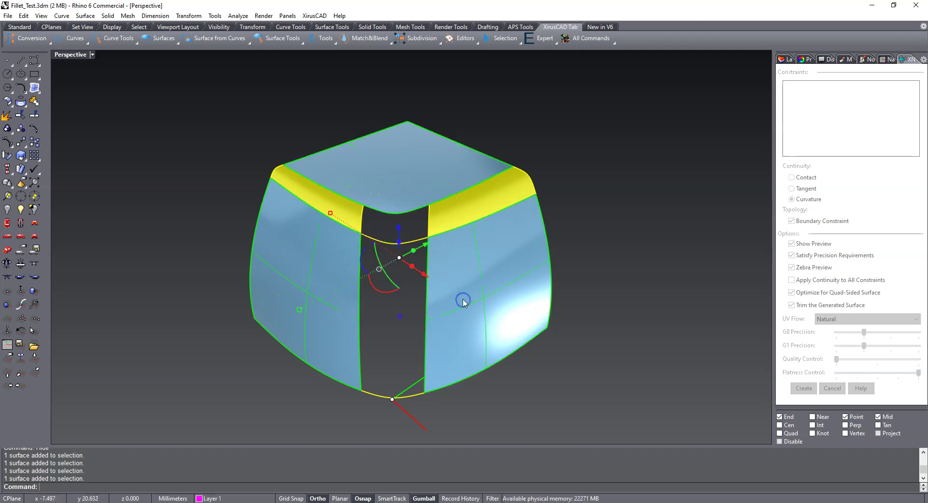
{"action": "key", "text": "ctrl+shift+h"}
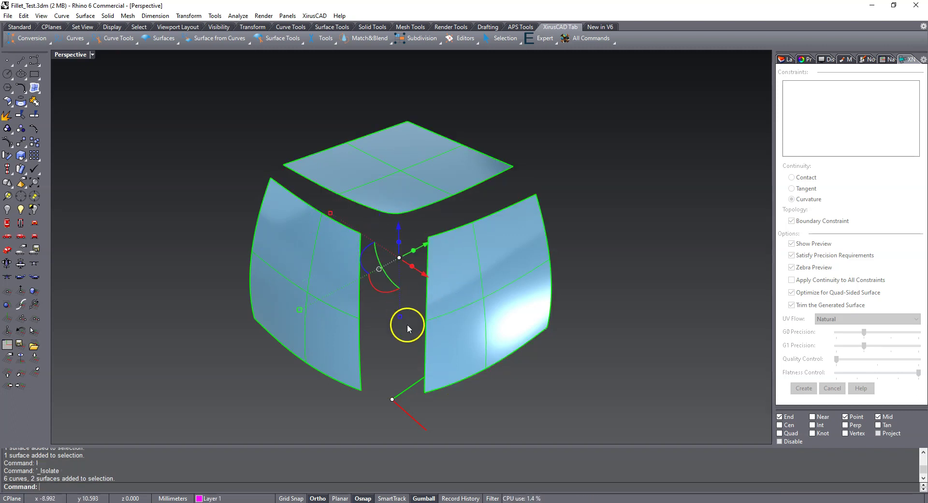
{"action": "left_click", "coordinate": [407, 324]}
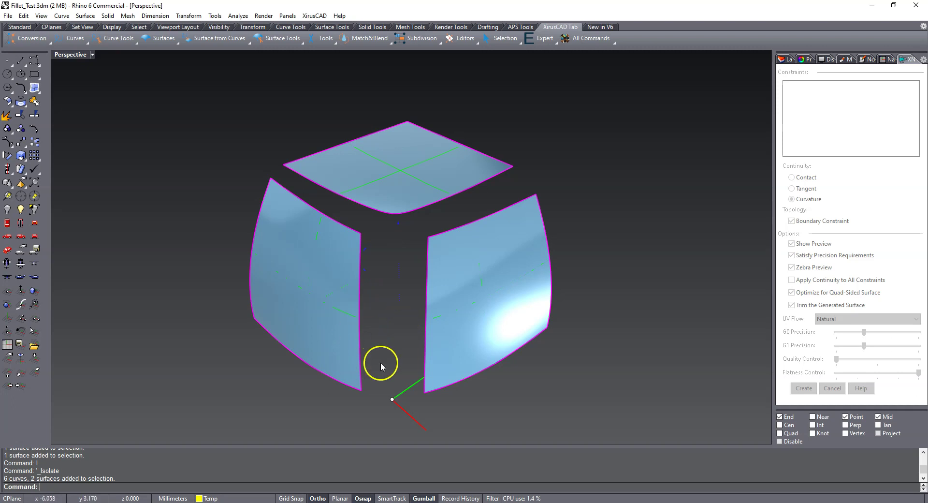
{"action": "key", "text": "Return"}
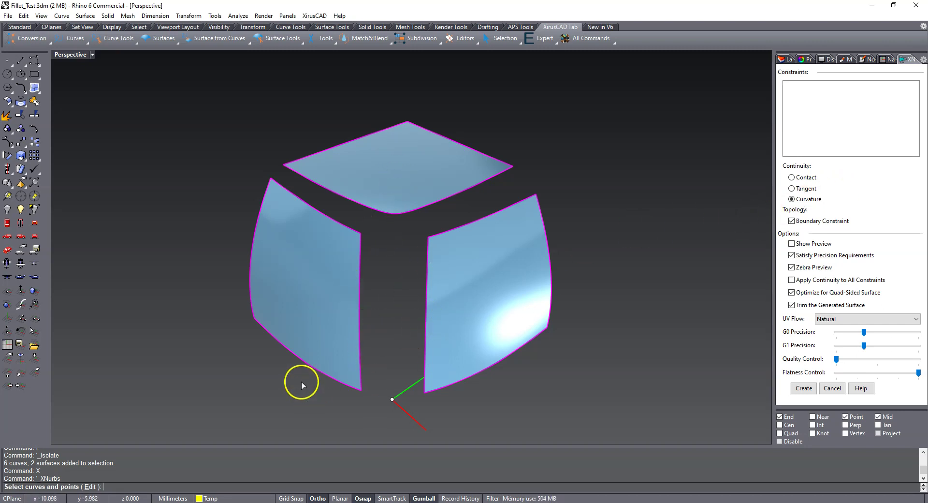
Step: Pick the left and right faces' inner edges as G2 boundaries and enable Show Preview
{"action": "left_click", "coordinate": [360, 371]}
{"action": "left_click", "coordinate": [424, 375]}
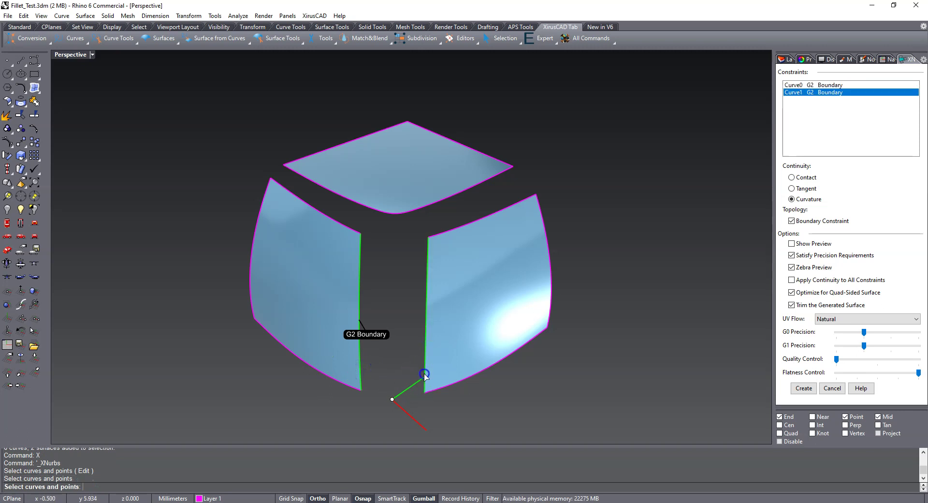
{"action": "left_click", "coordinate": [801, 246]}
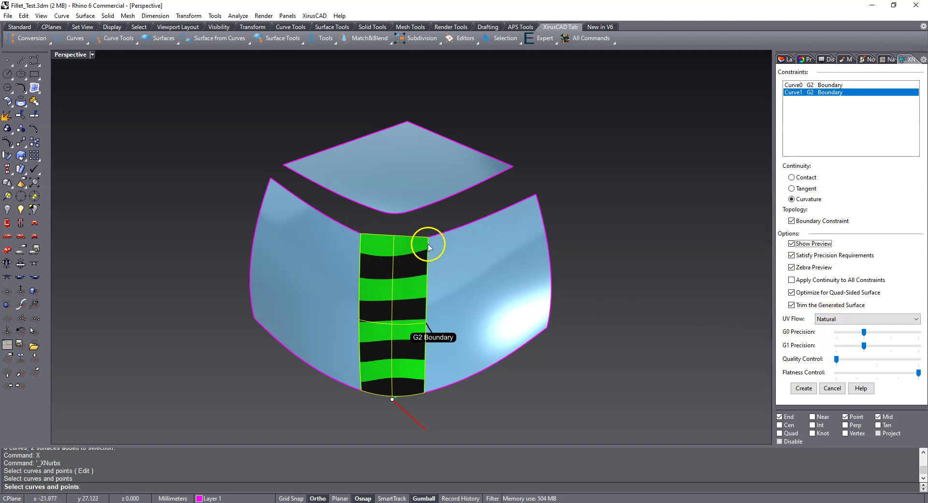
Step: Create the vertical blend with Align to Adjacent Curve flow and maximum flatness, then rerun XNurbs
{"action": "left_click", "coordinate": [829, 319]}
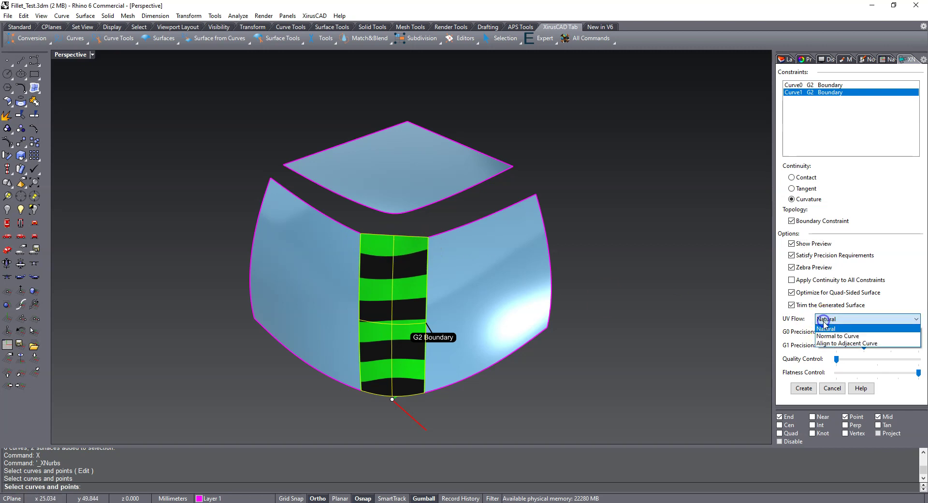
{"action": "left_click", "coordinate": [827, 343]}
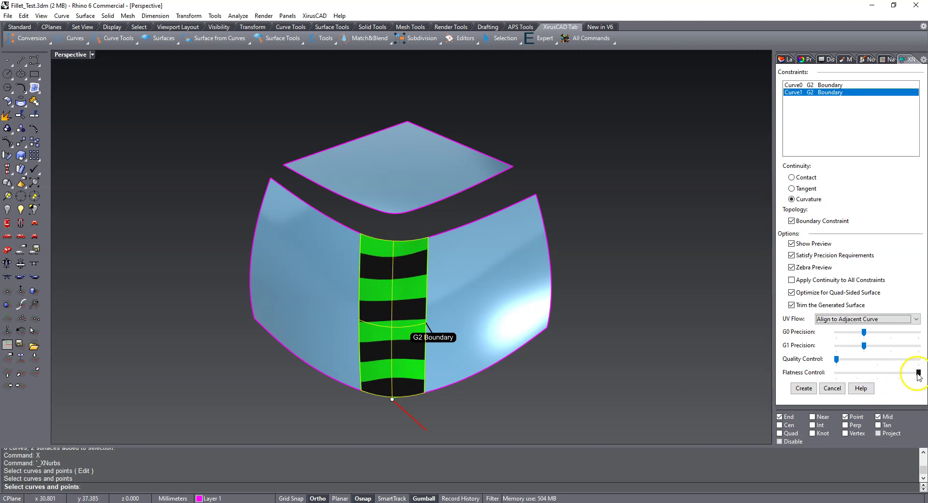
{"action": "mouse_move", "coordinate": [918, 374]}
{"action": "left_mouse_down"}
{"action": "mouse_move", "coordinate": [792, 375]}
{"action": "mouse_move", "coordinate": [924, 372]}
{"action": "left_mouse_up"}
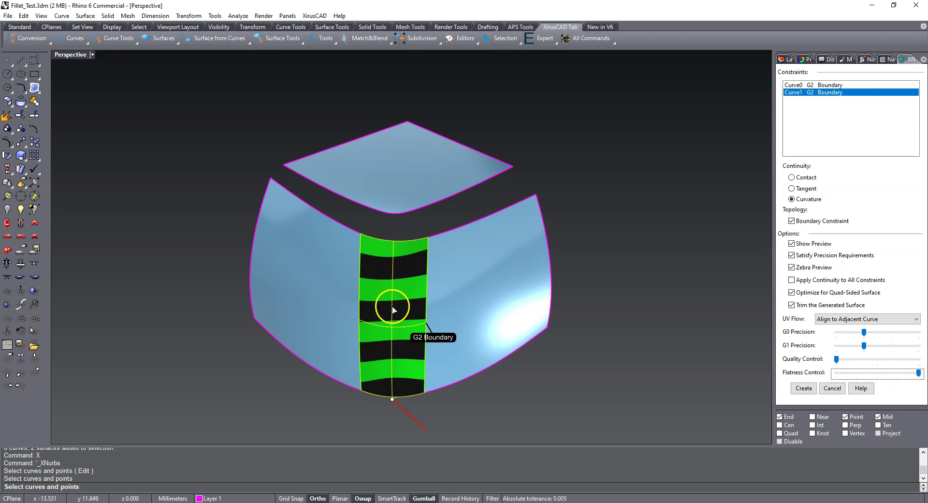
{"action": "left_click", "coordinate": [803, 388]}
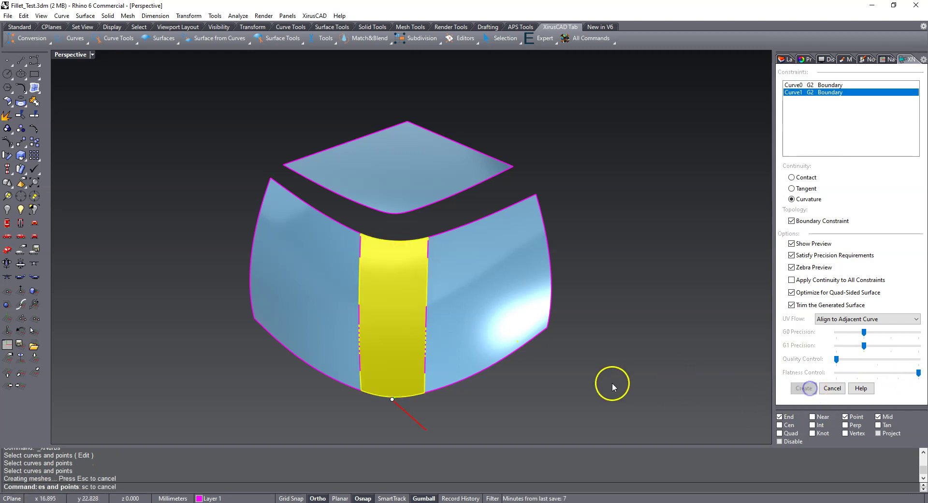
{"action": "type", "text": "X"}
{"action": "key", "text": "Return"}
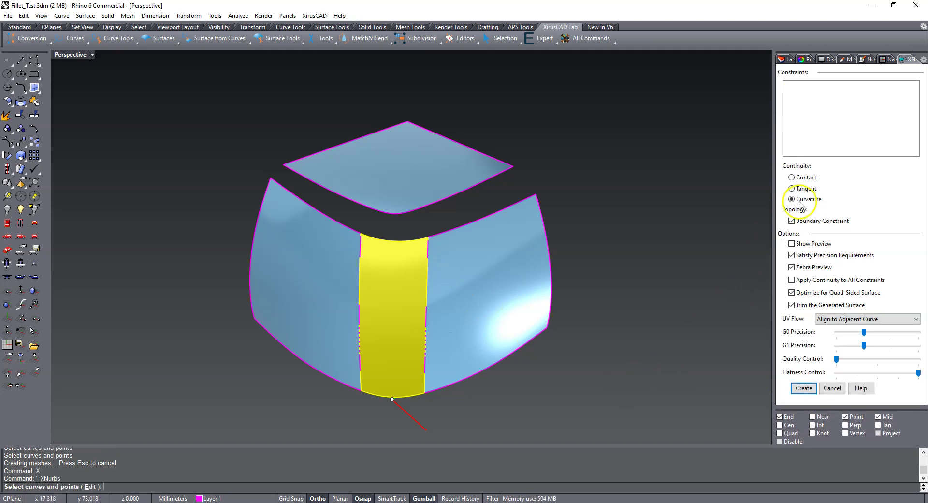
Step: Pick the left face's top edge and the top face's edge, previewing the zebra blend
{"action": "left_click", "coordinate": [330, 217]}
{"action": "left_click", "coordinate": [346, 203]}
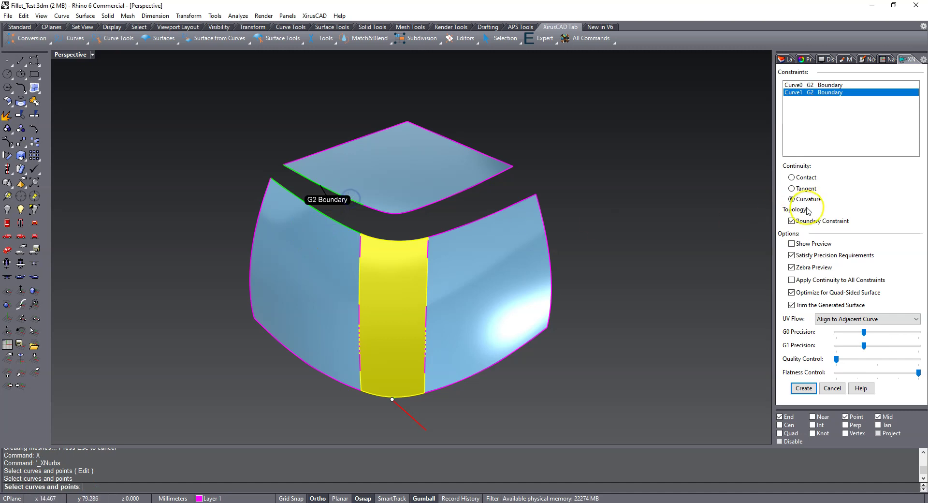
{"action": "left_click", "coordinate": [807, 243]}
{"action": "right_click_drag", "start_coordinate": [438, 219], "coordinate": [338, 251]}
{"action": "scroll", "coordinate": [338, 251], "scroll_direction": "up", "scroll_amount": 2}
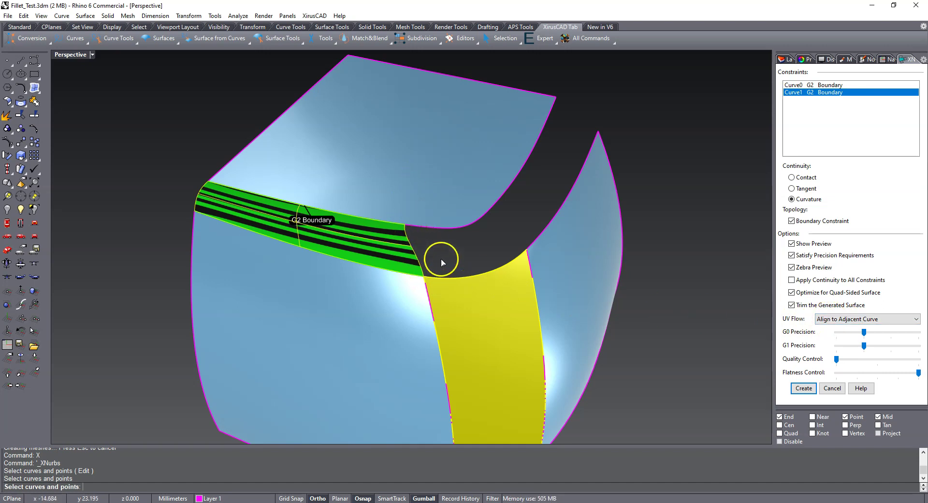
Step: Compare Natural and Normal to Curve UV flows, keep Natural, and create the top-left blend
{"action": "left_click", "coordinate": [826, 319]}
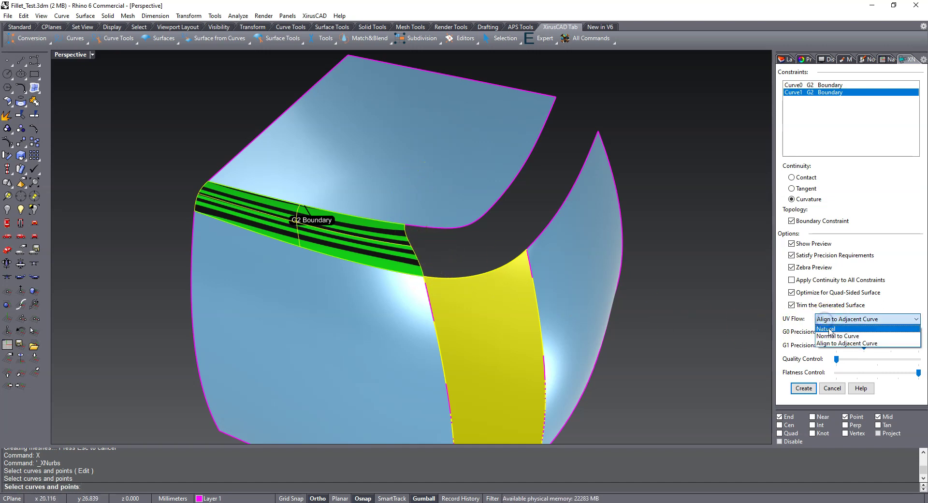
{"action": "left_click", "coordinate": [827, 329]}
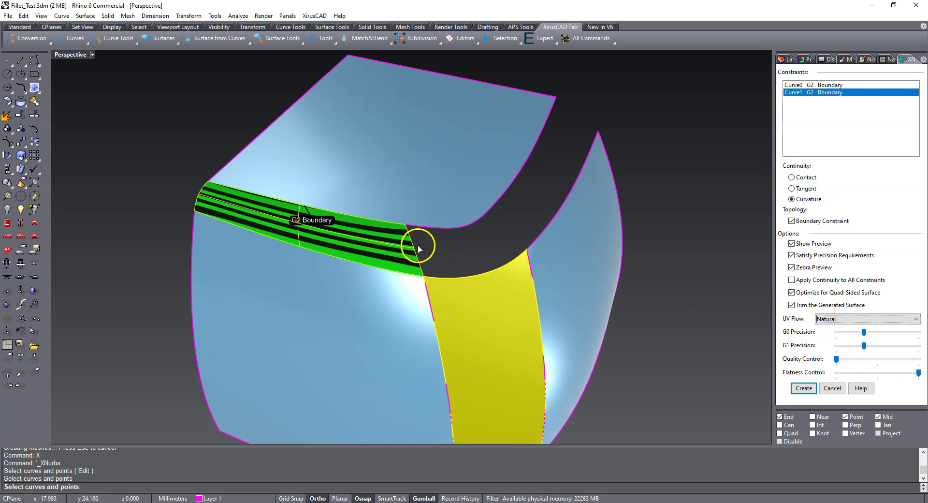
{"action": "left_click", "coordinate": [821, 320]}
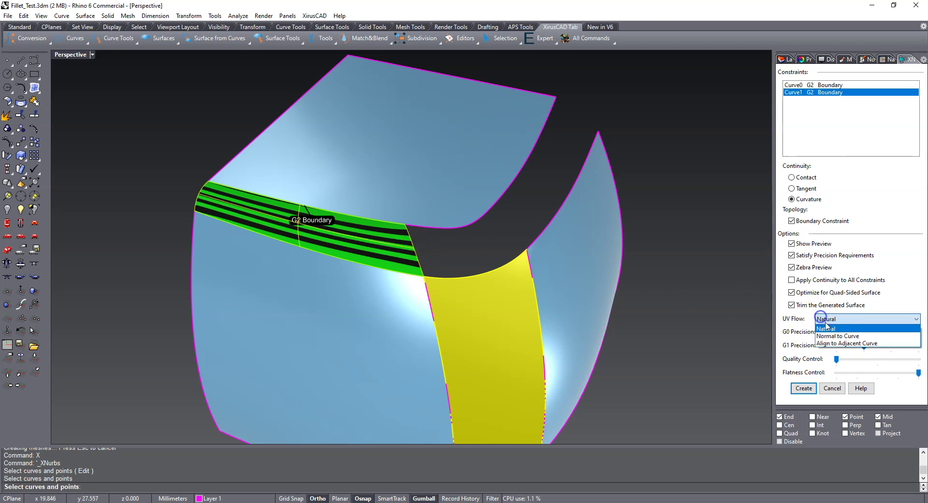
{"action": "left_click", "coordinate": [826, 335]}
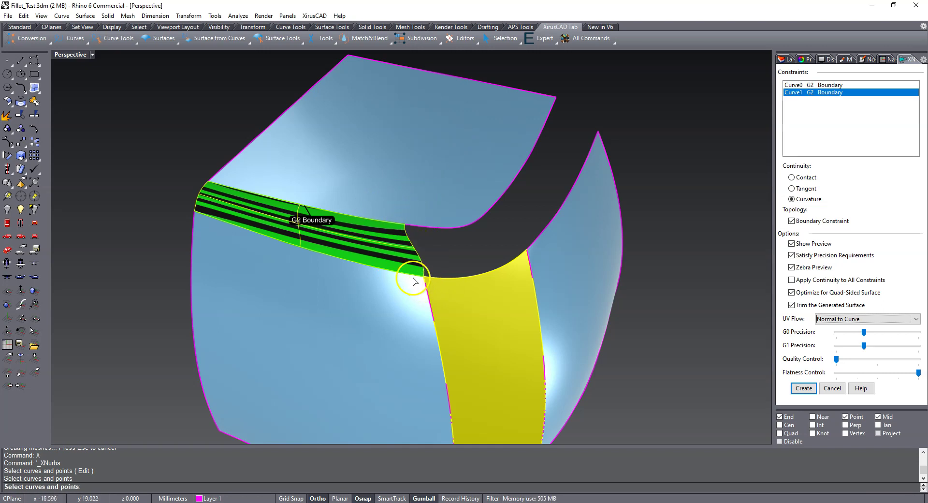
{"action": "left_click", "coordinate": [838, 320]}
{"action": "left_click", "coordinate": [830, 330]}
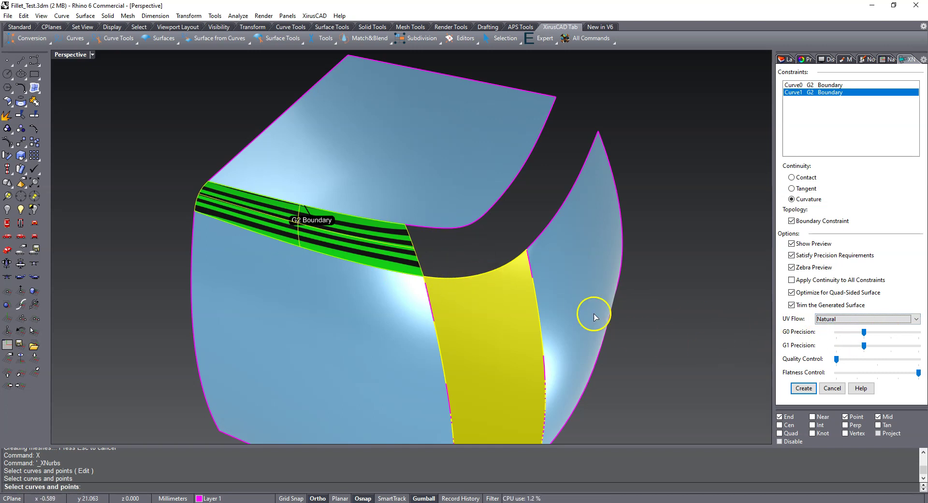
{"action": "right_click_drag", "start_coordinate": [464, 263], "coordinate": [427, 267]}
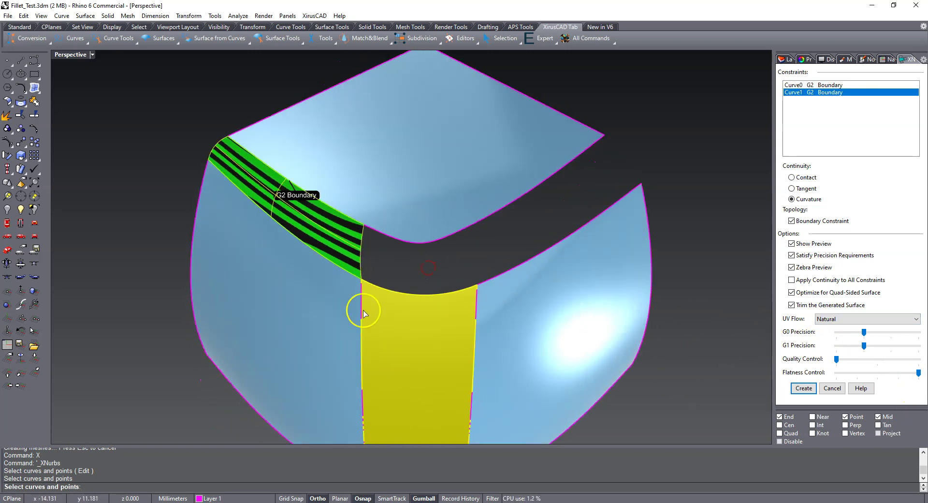
{"action": "right_click", "coordinate": [723, 251]}
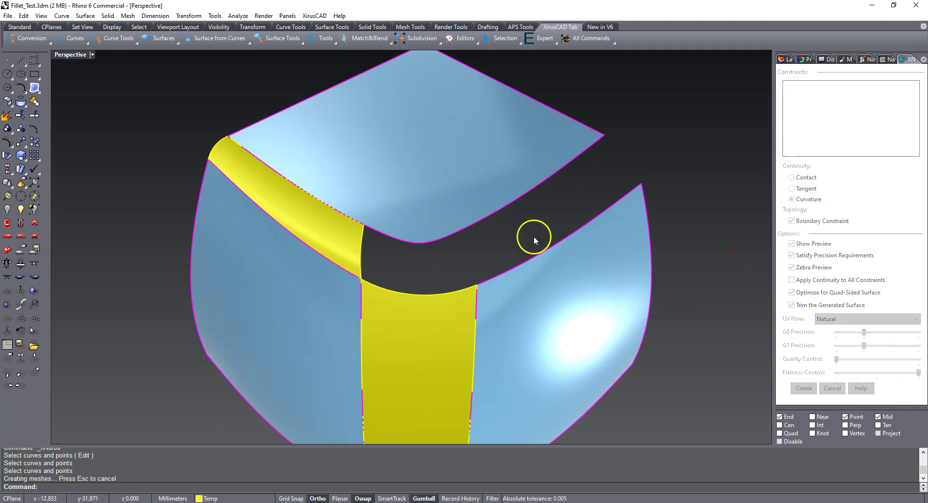
Step: Run XNurbs with the top and right face edges as G2 boundaries, with zebra preview
{"action": "type", "text": "X"}
{"action": "key", "text": "Return"}
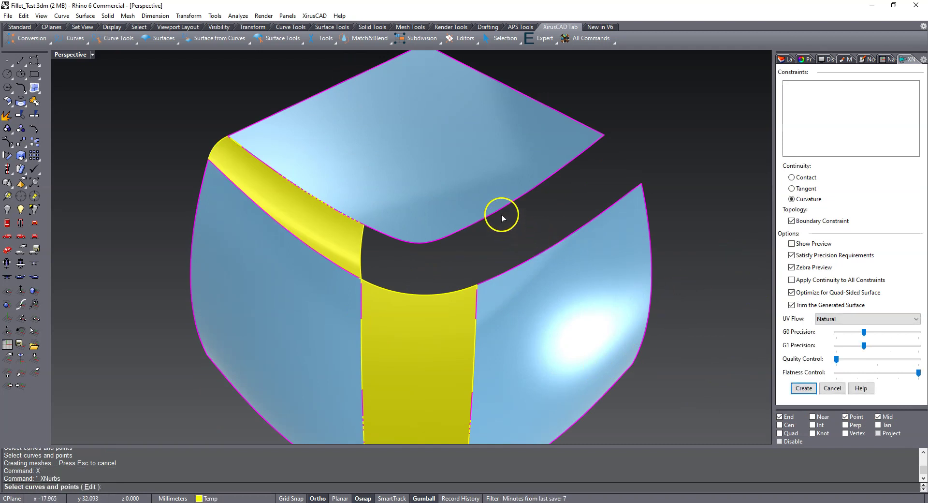
{"action": "left_click", "coordinate": [499, 212]}
{"action": "left_click", "coordinate": [524, 261]}
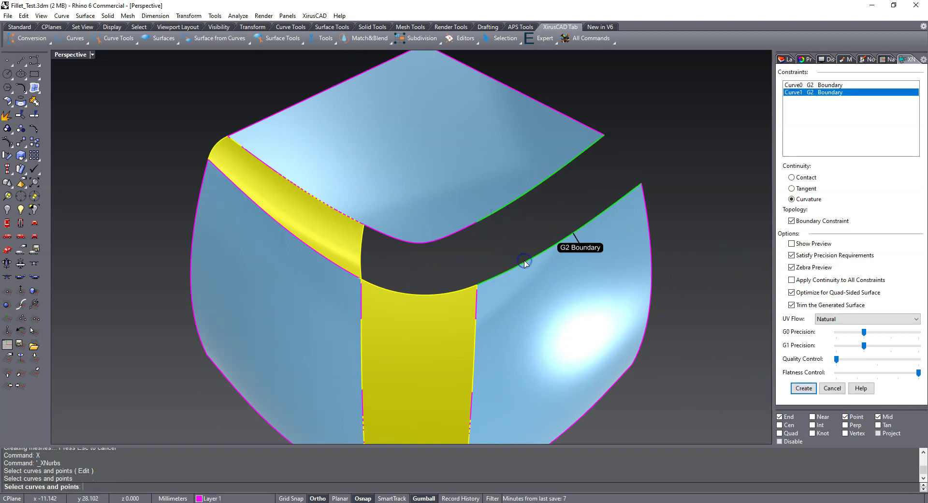
{"action": "left_click", "coordinate": [815, 244]}
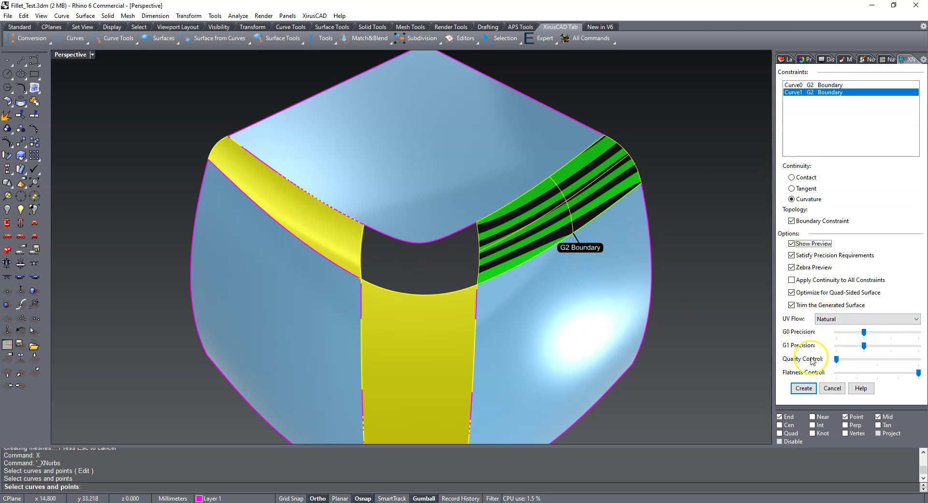
Step: Try Normal to Curve and Align to Adjacent Curve flows, return to Natural, and create the blend
{"action": "left_click", "coordinate": [826, 320]}
{"action": "left_click", "coordinate": [832, 335]}
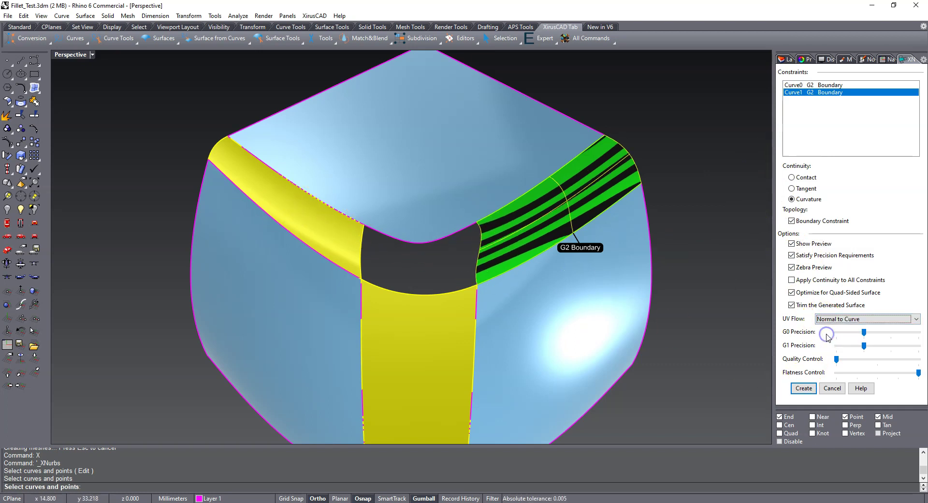
{"action": "left_click", "coordinate": [827, 319]}
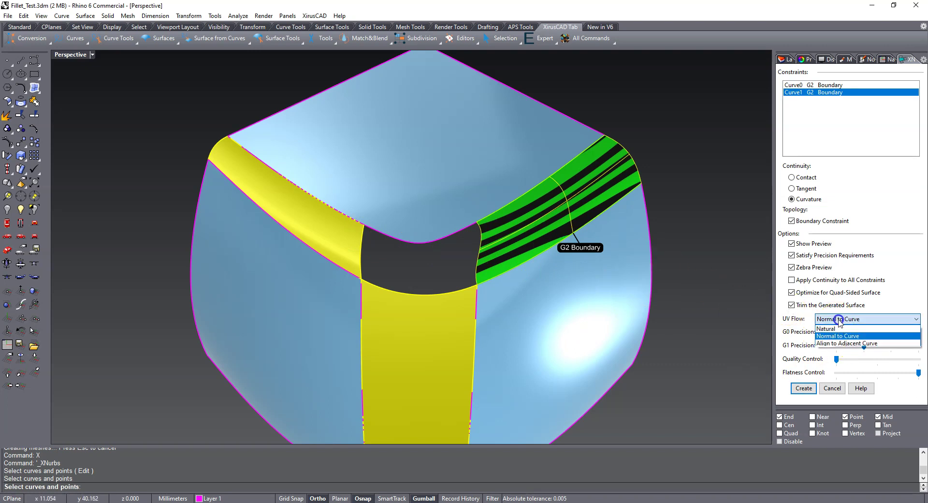
{"action": "left_click", "coordinate": [843, 343]}
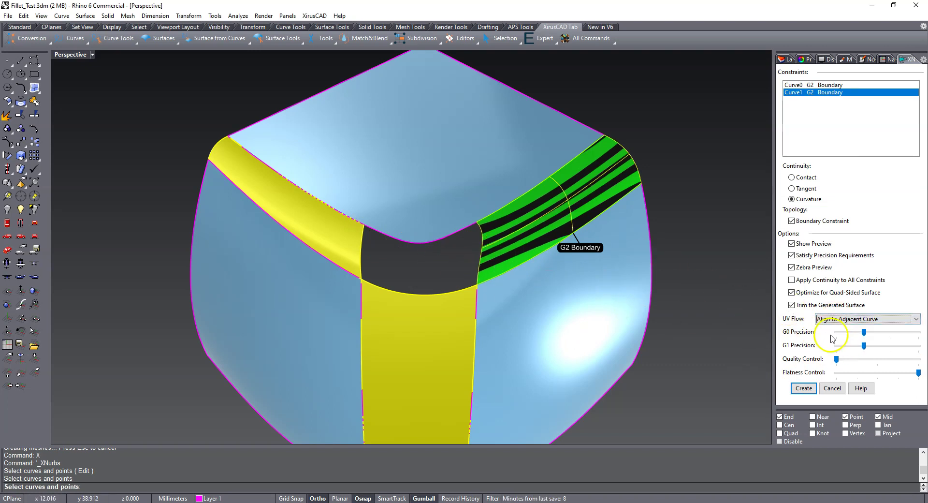
{"action": "left_click", "coordinate": [832, 319]}
{"action": "left_click", "coordinate": [830, 344]}
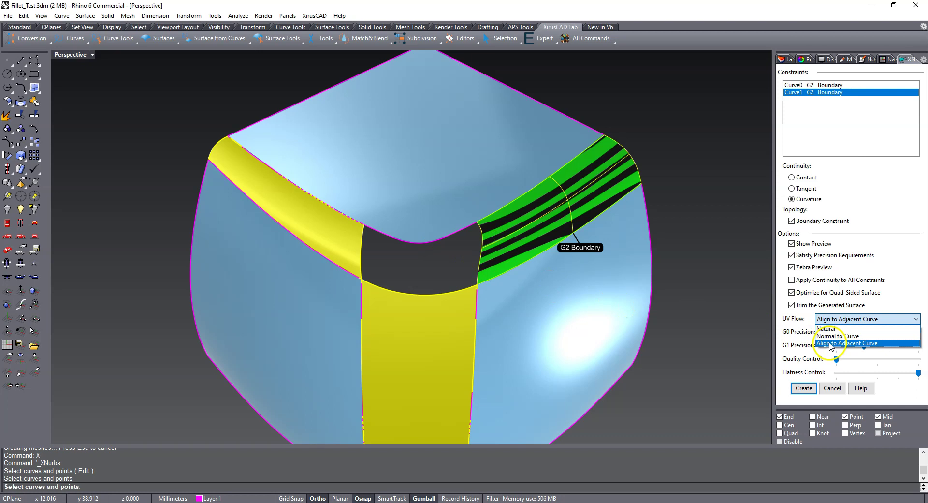
{"action": "left_click", "coordinate": [826, 329]}
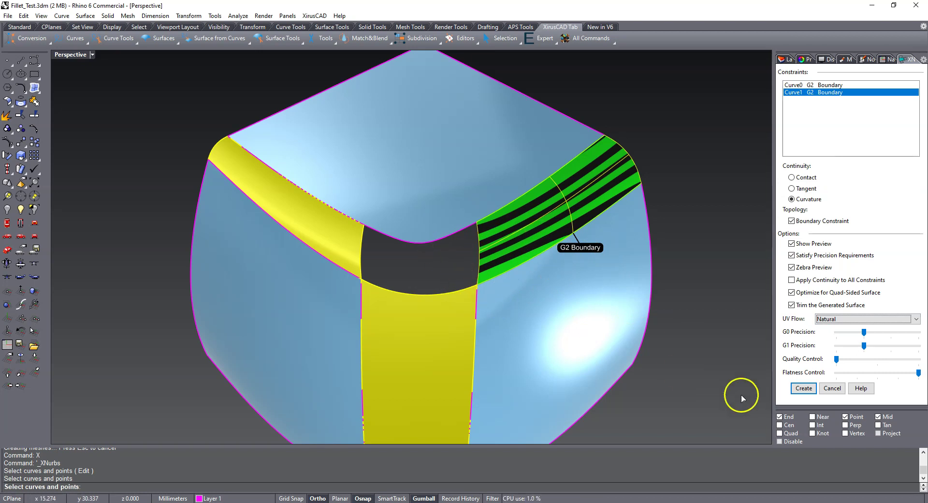
{"action": "left_click", "coordinate": [804, 387]}
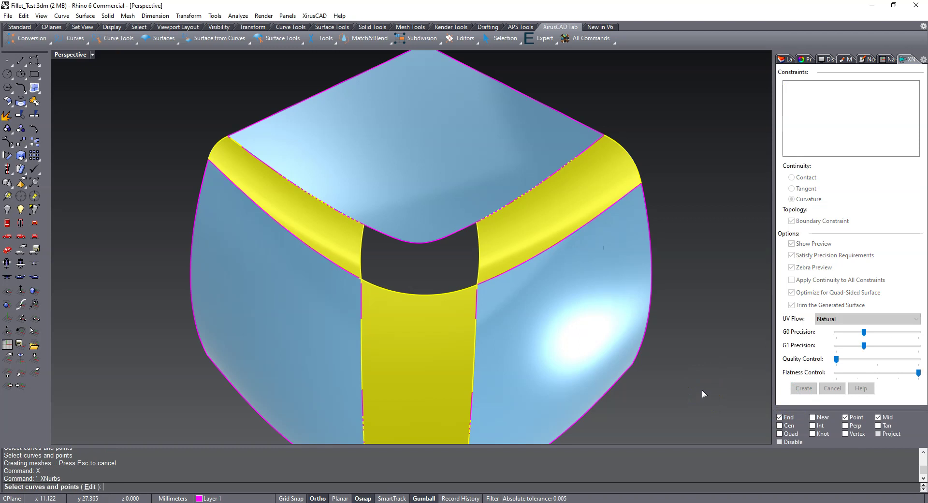
Step: Create a trial four-sided patch from the hole's four edges, then delete it
{"action": "left_click", "coordinate": [455, 291]}
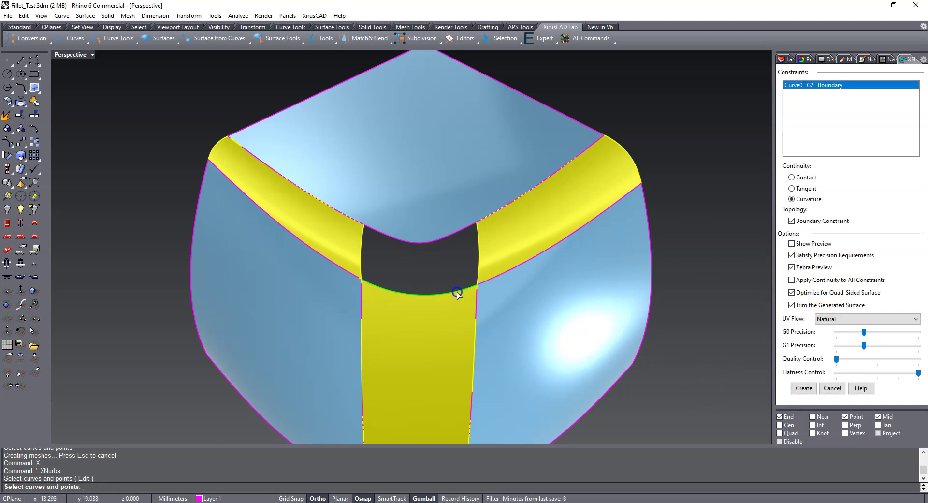
{"action": "left_click", "coordinate": [475, 272]}
{"action": "left_click", "coordinate": [445, 239]}
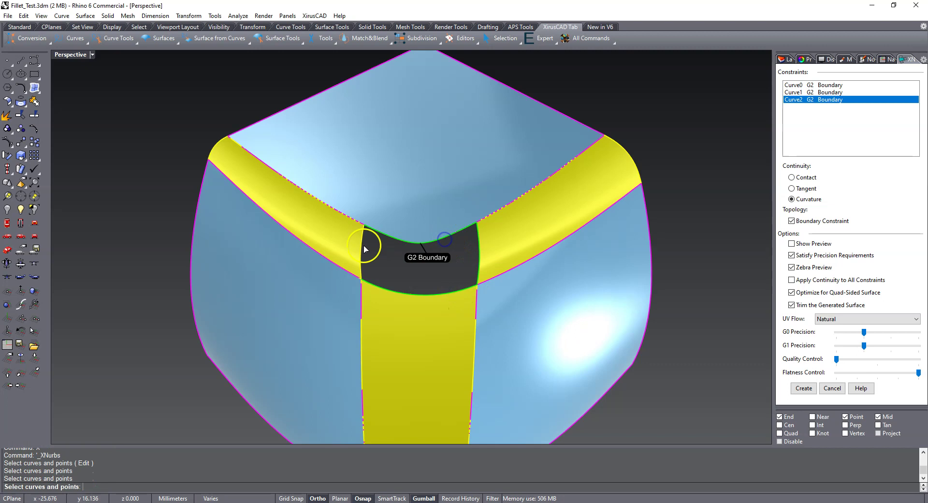
{"action": "left_click", "coordinate": [362, 245]}
{"action": "right_click", "coordinate": [396, 263]}
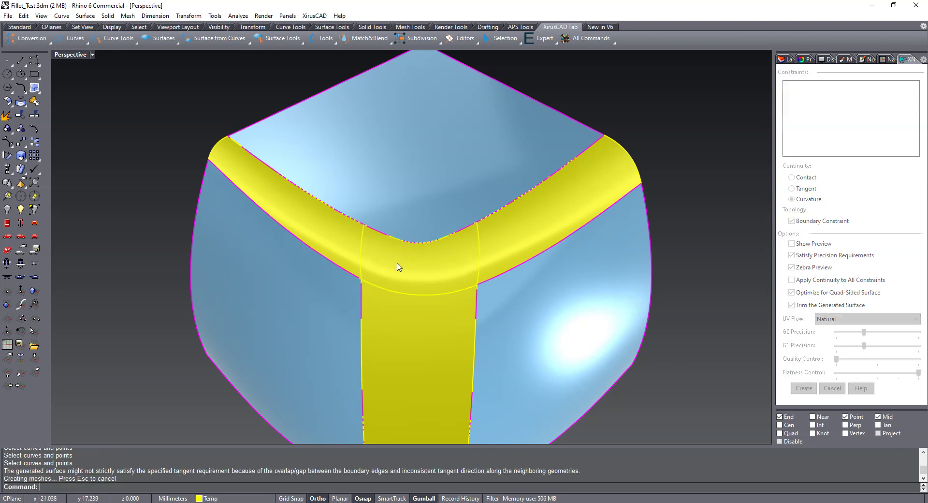
{"action": "key", "text": "Delete"}
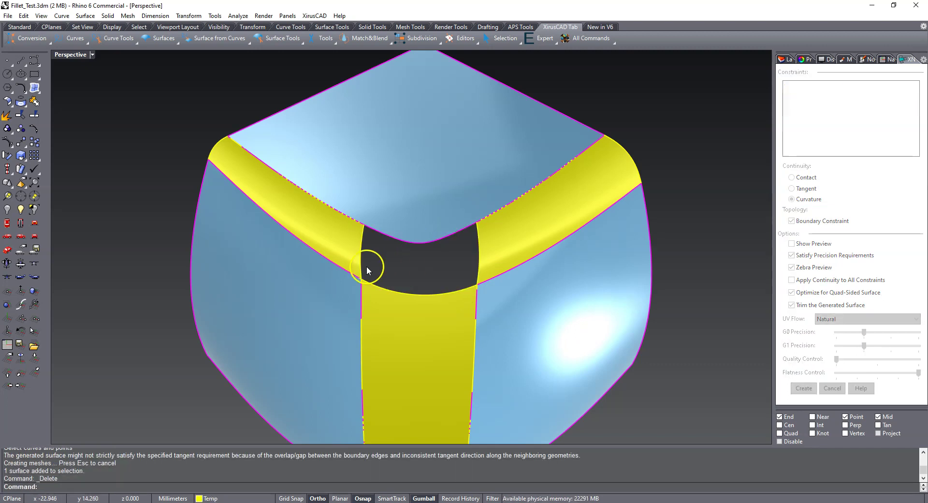
Step: Select the left, bottom and right fillets plus the right, top and left faces
{"action": "left_click", "coordinate": [346, 253]}
{"action": "left_click", "coordinate": [393, 321], "text": "shift"}
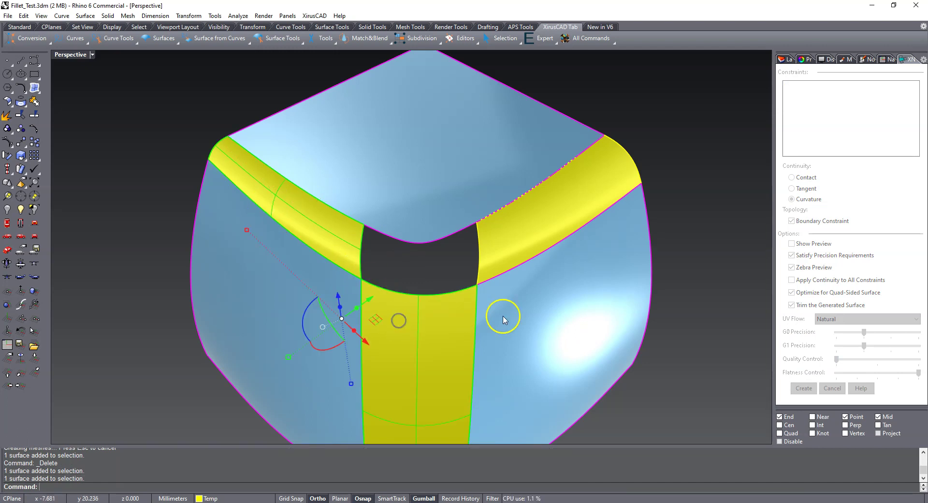
{"action": "left_click", "coordinate": [501, 314], "text": "shift"}
{"action": "left_click", "coordinate": [497, 255], "text": "shift"}
{"action": "left_click", "coordinate": [444, 200], "text": "shift"}
{"action": "left_click", "coordinate": [330, 283], "text": "shift"}
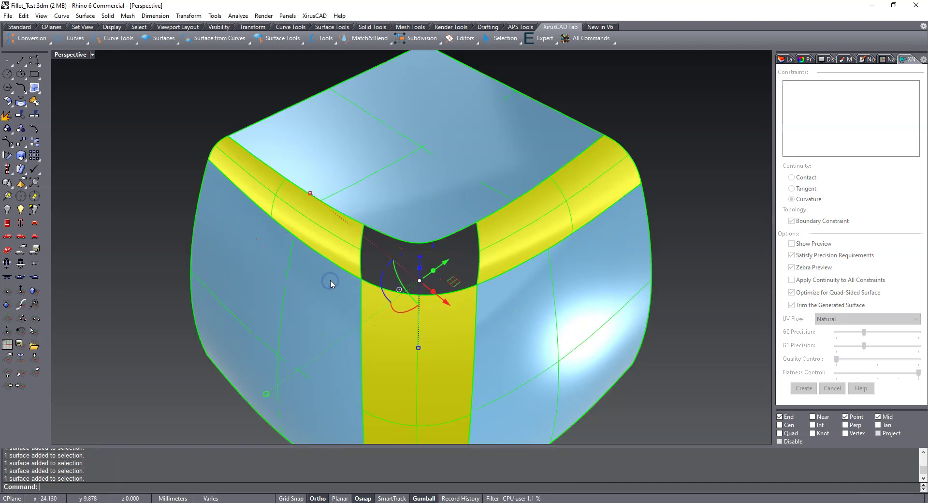
Step: Turn on Zebra analysis for the selected surfaces and start XNurbs
{"action": "type", "text": "z"}
{"action": "key", "text": "Return"}
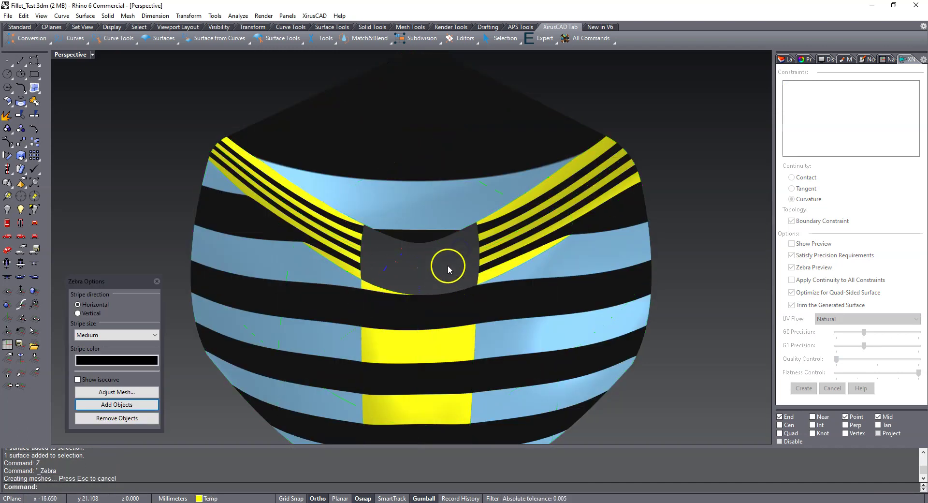
{"action": "key", "text": "Return"}
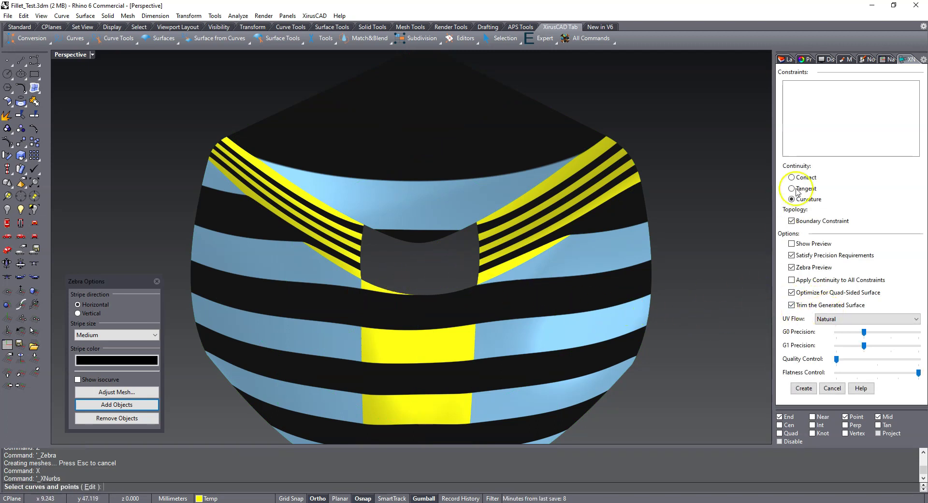
Step: Pick the hole's four edges, preview with vertical zebra stripes, and create the corner patch
{"action": "left_click", "coordinate": [467, 289]}
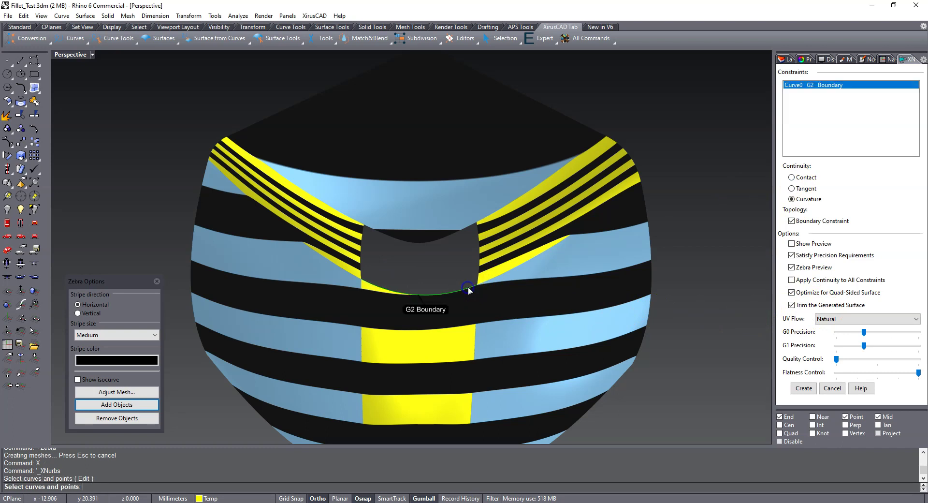
{"action": "left_click", "coordinate": [478, 273]}
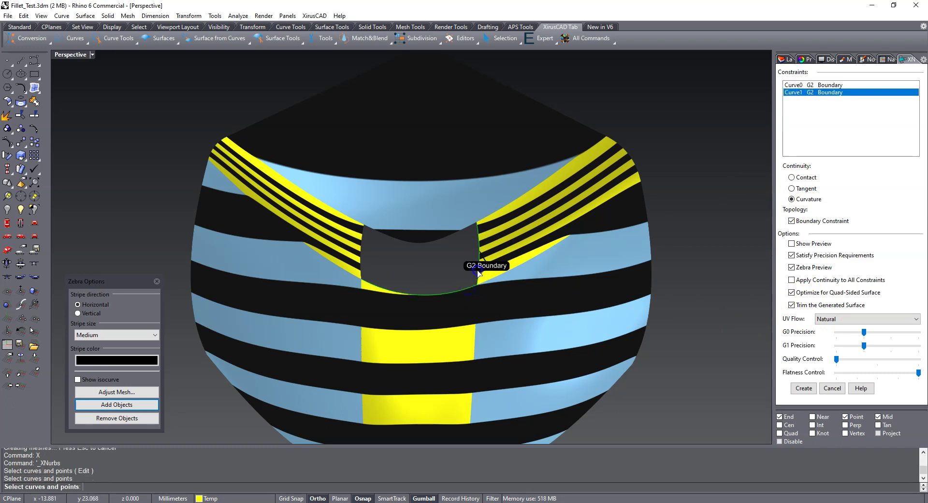
{"action": "left_click", "coordinate": [447, 239]}
{"action": "left_click", "coordinate": [364, 246]}
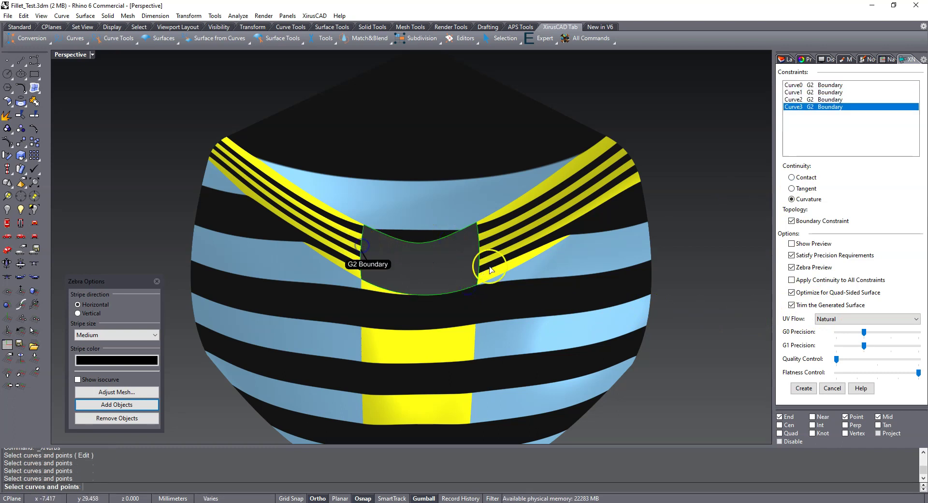
{"action": "left_click", "coordinate": [801, 243]}
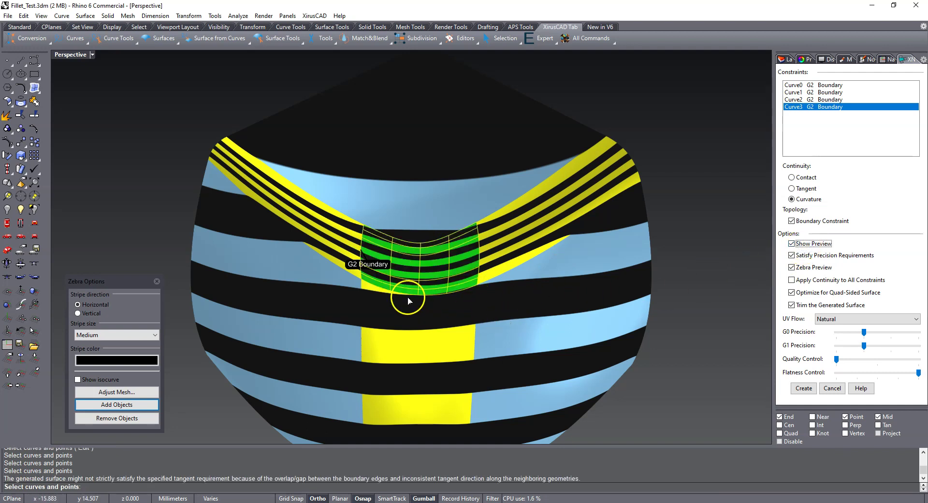
{"action": "right_click_drag", "start_coordinate": [417, 297], "coordinate": [393, 279]}
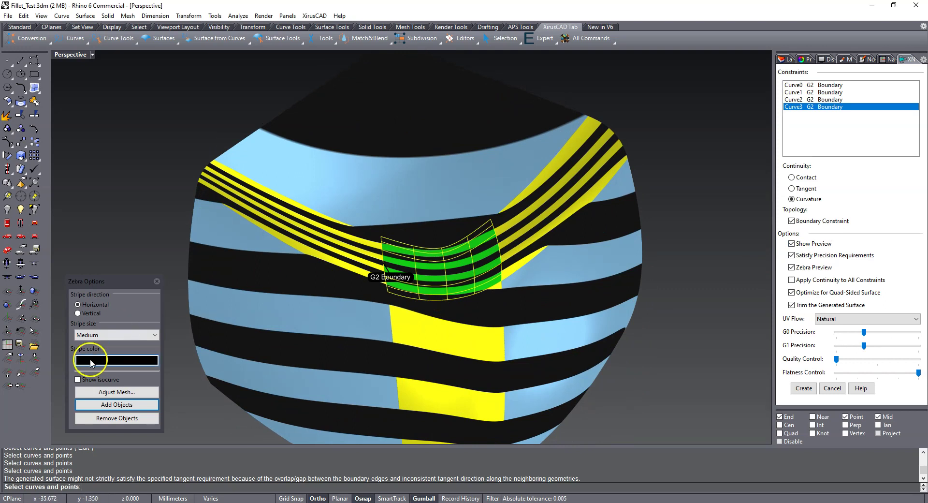
{"action": "left_click", "coordinate": [91, 314]}
{"action": "right_click_drag", "start_coordinate": [400, 347], "coordinate": [381, 319]}
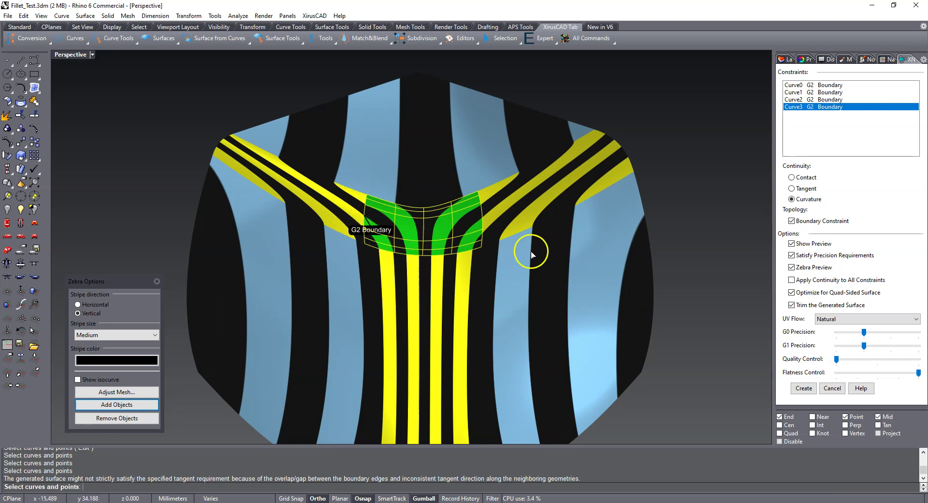
{"action": "left_click", "coordinate": [802, 388]}
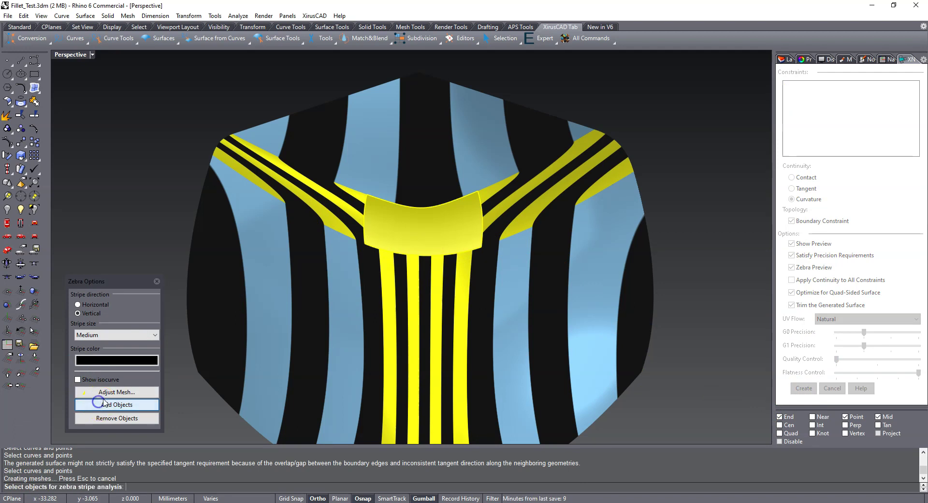
Step: Add the corner patch to the zebra analysis and orbit around the corner to check stripe continuity
{"action": "left_click", "coordinate": [414, 227]}
{"action": "right_click", "coordinate": [713, 155]}
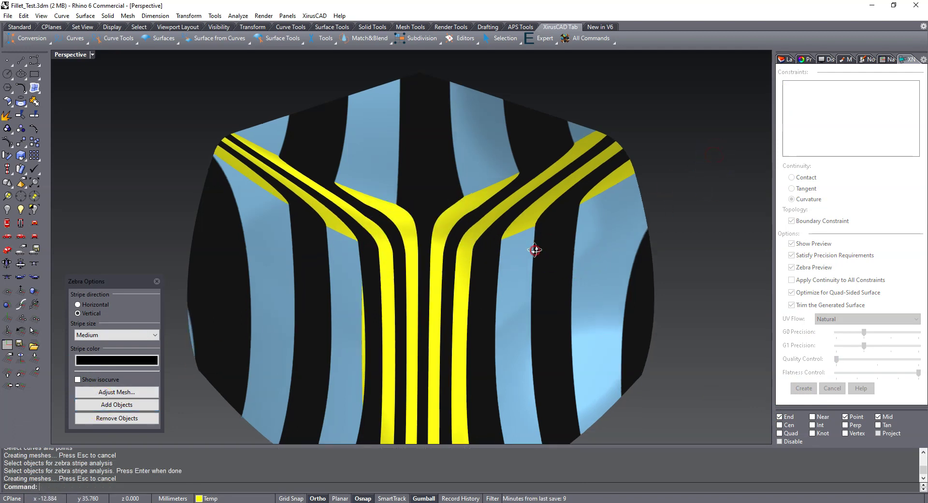
{"action": "right_click_drag", "start_coordinate": [535, 250], "coordinate": [488, 254]}
{"action": "right_click_drag", "start_coordinate": [263, 260], "coordinate": [414, 269]}
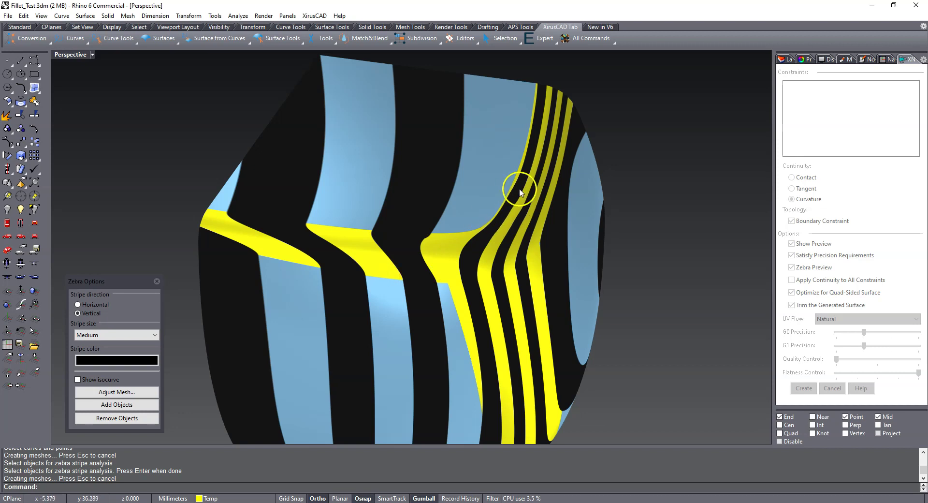
{"action": "right_click_drag", "start_coordinate": [485, 223], "coordinate": [443, 198]}
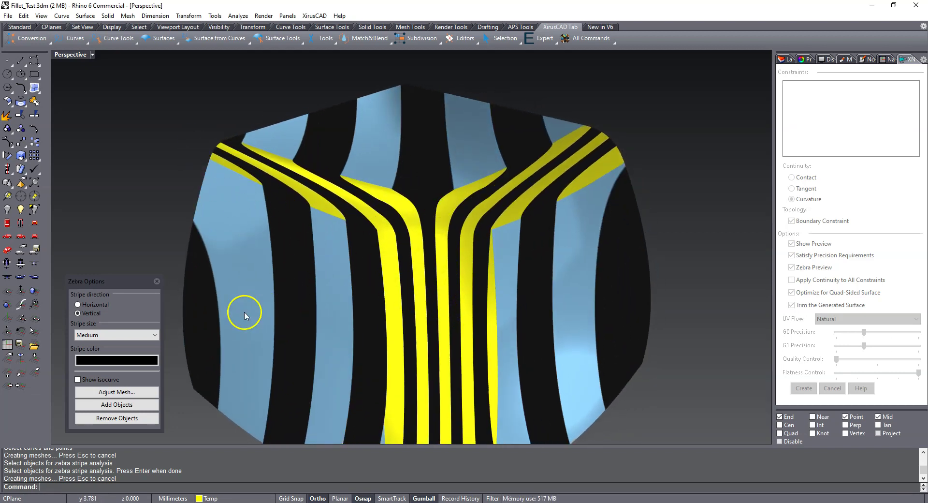
{"action": "right_click_drag", "start_coordinate": [459, 328], "coordinate": [434, 306]}
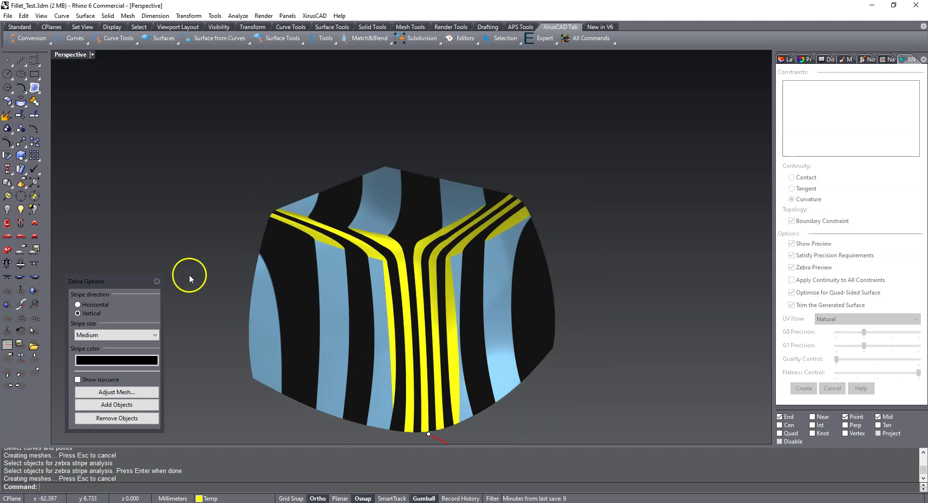
{"action": "right_click_drag", "start_coordinate": [189, 273], "coordinate": [264, 363]}
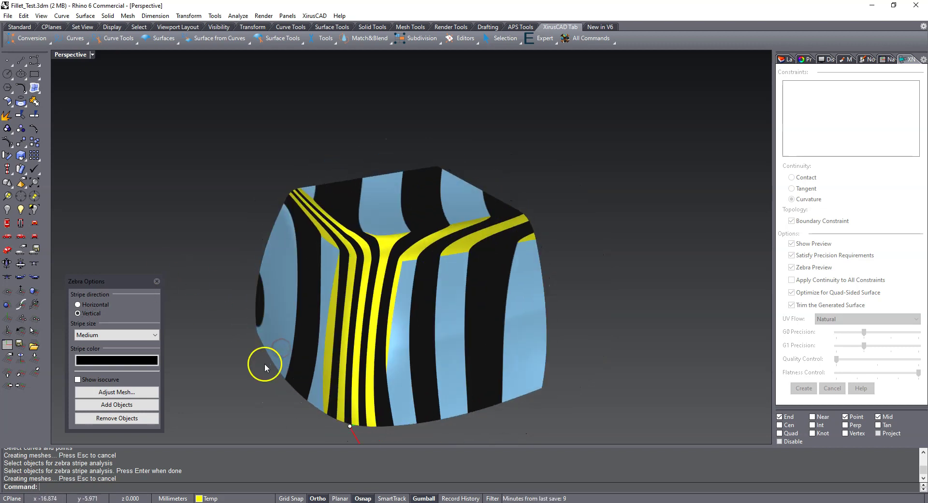